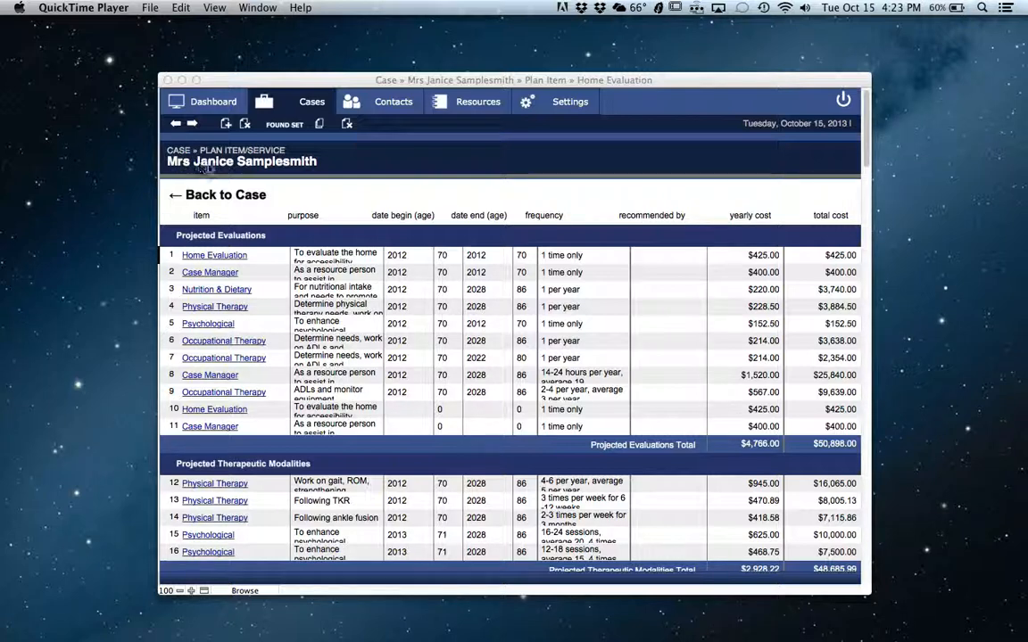
- Return to the case's life care plans, open the list of all plan items and services, and examine its categories and costs
left_click(237, 198)
left_click(237, 198)
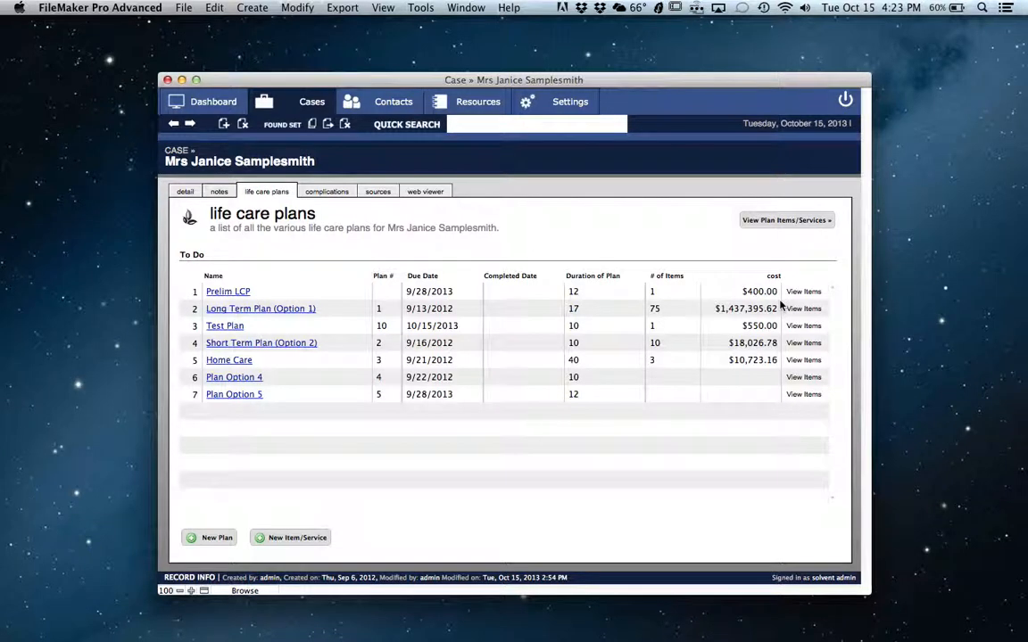
mouse_move(780, 305)
left_click(782, 223)
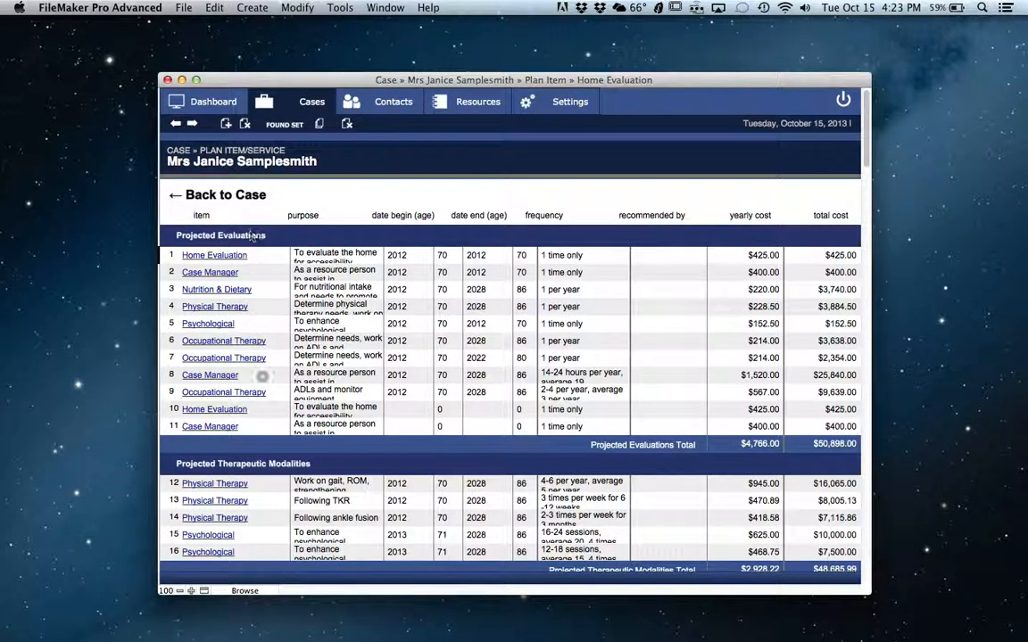
scroll(263, 382, "down", 5)
scroll(263, 381, "down", 10)
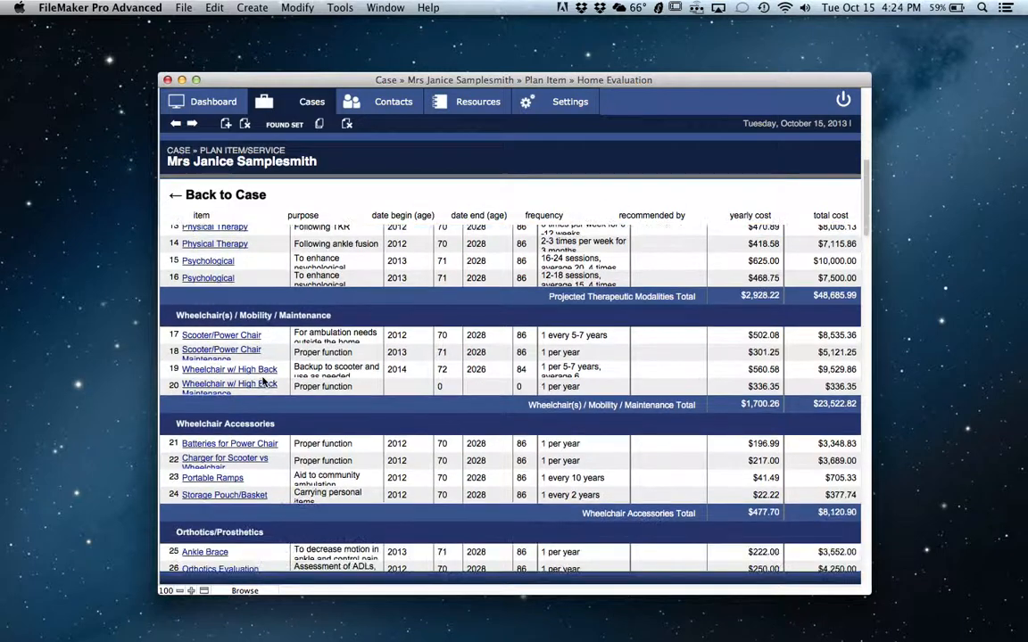
scroll(263, 381, "down", 12)
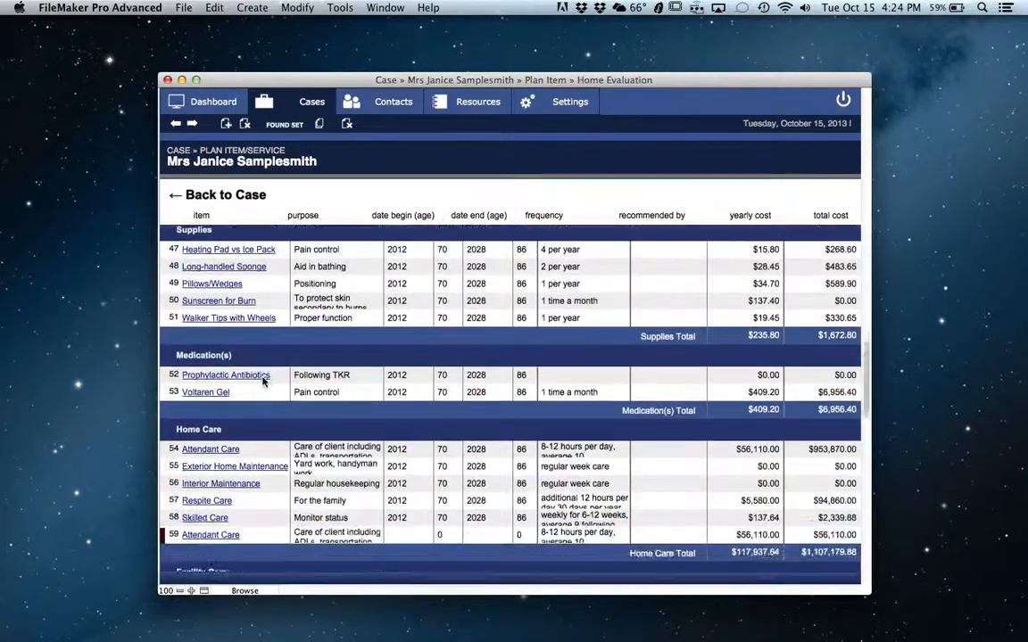
scroll(263, 382, "down", 6)
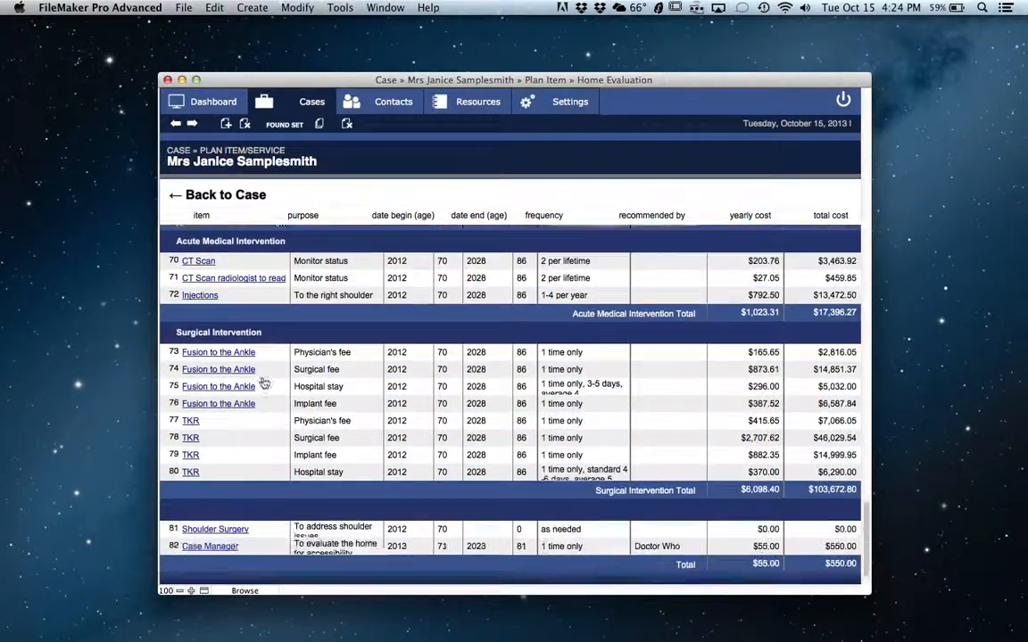
scroll(263, 382, "up", 10)
scroll(263, 382, "up", 10)
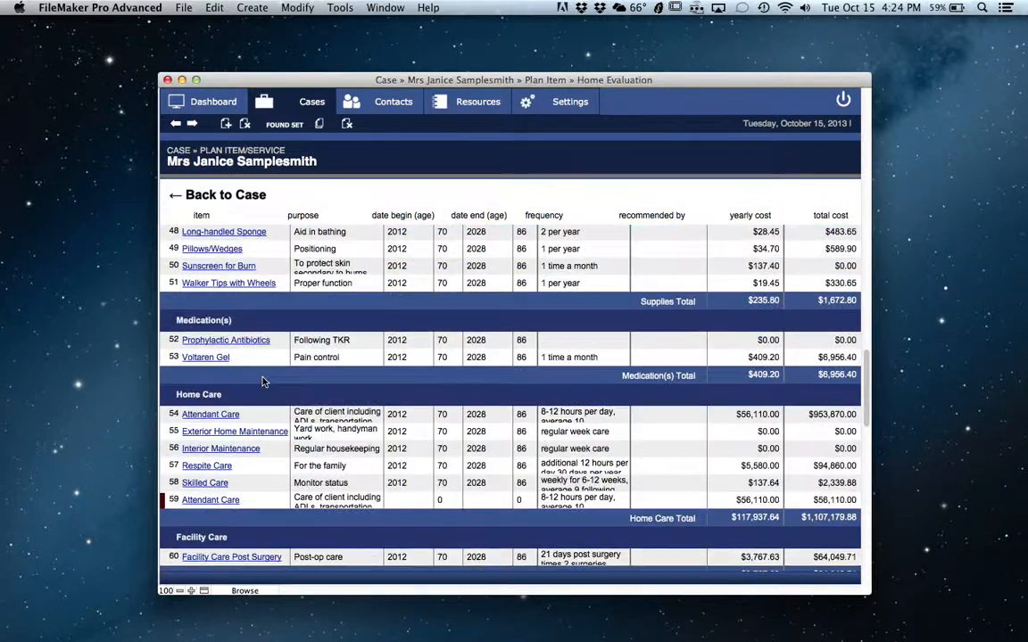
scroll(263, 381, "up", 10)
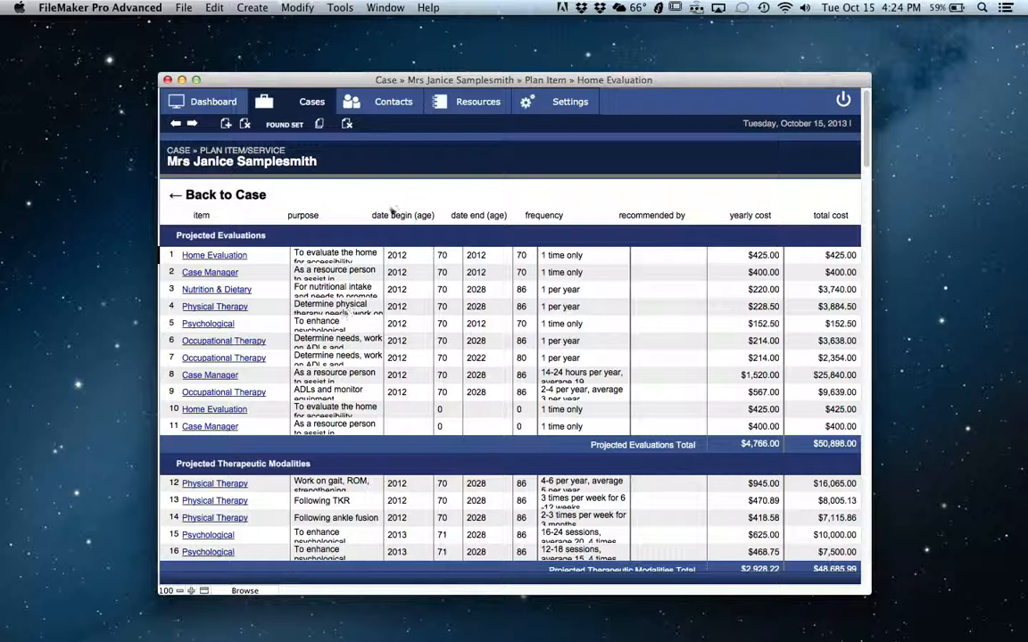
- Open the first Physical Therapy item under Projected Evaluations and save it as a resource
left_click(224, 306)
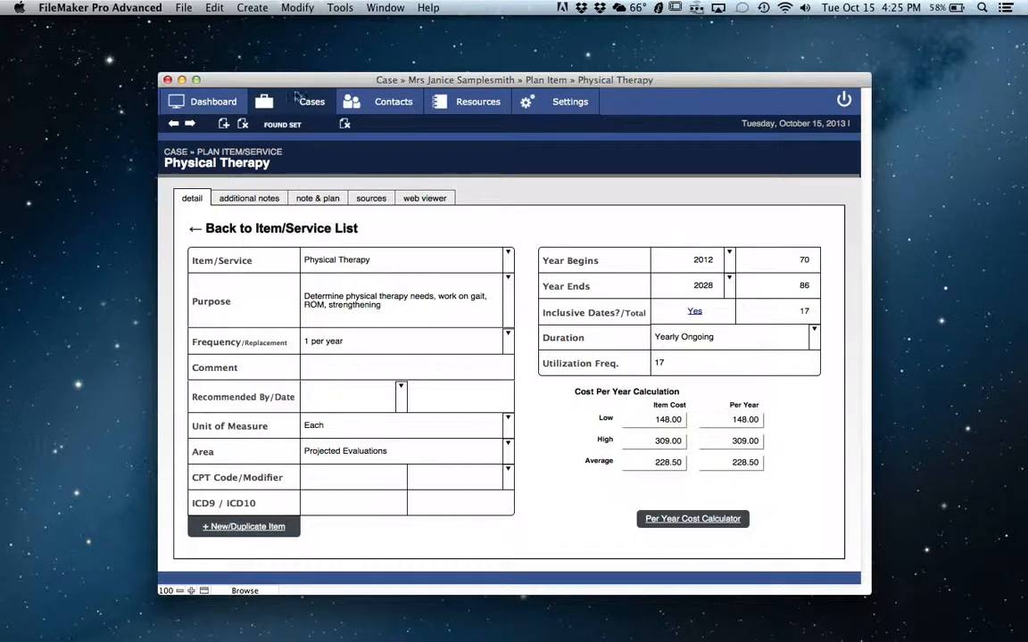
left_click(254, 8)
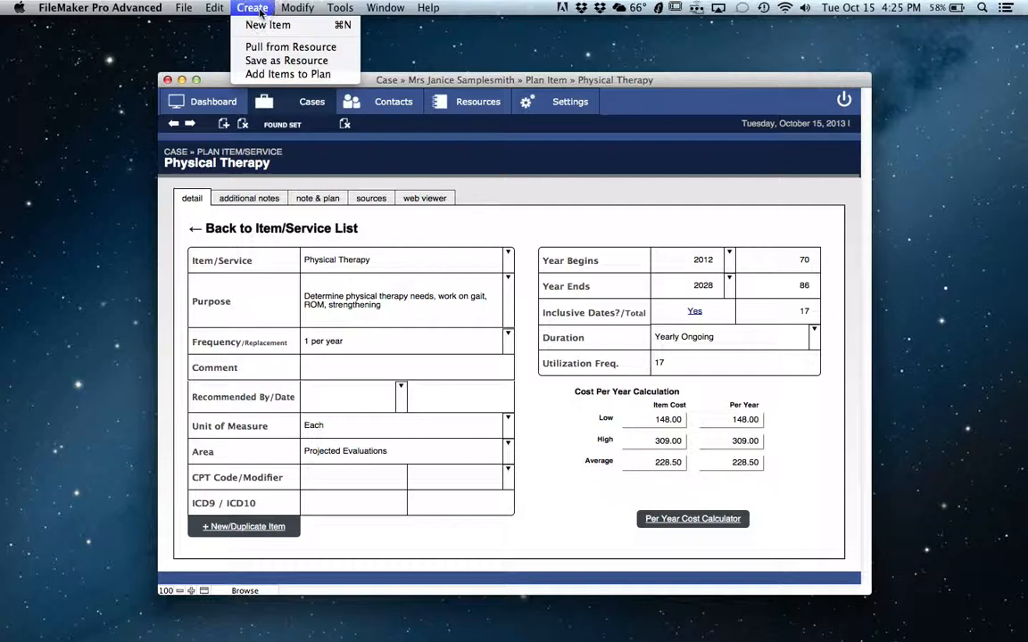
left_click(270, 61)
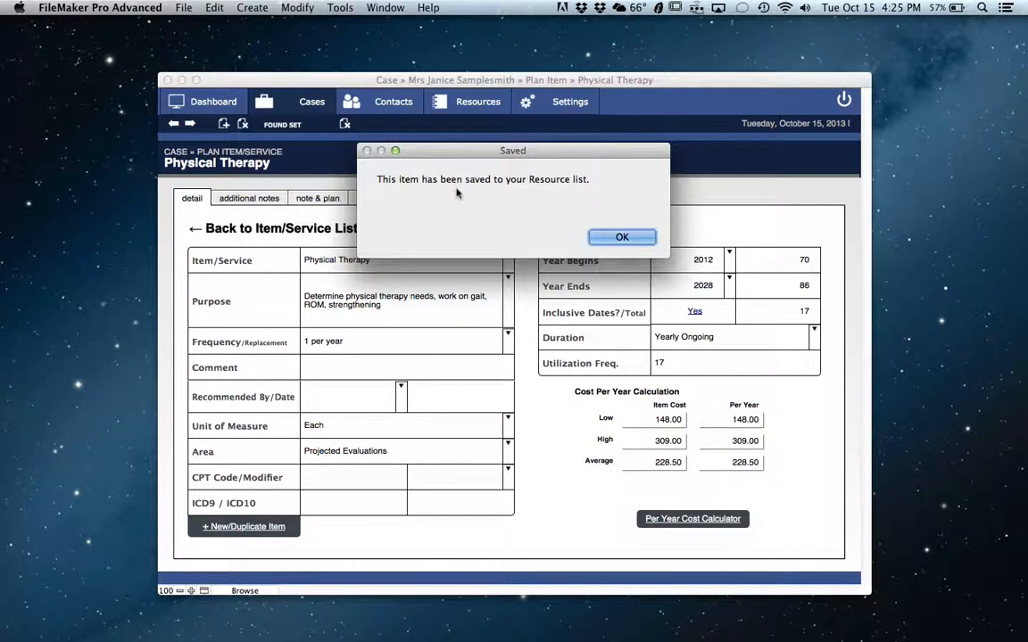
left_click(619, 239)
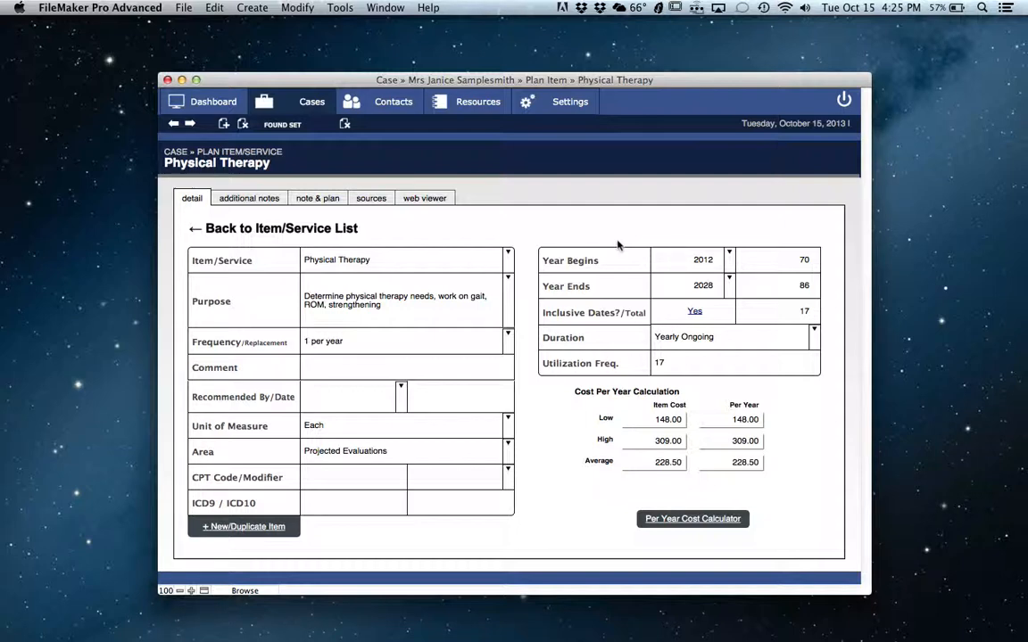
- Go back to the case's life care plans and view the items of Test Plan, returning to the case when done
left_click(335, 233)
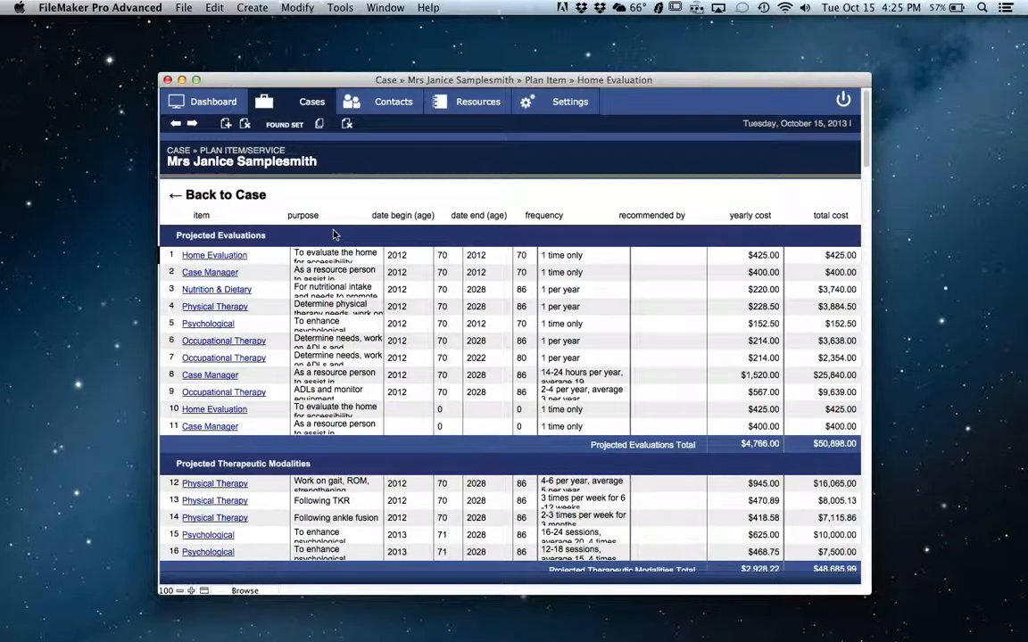
left_click(234, 194)
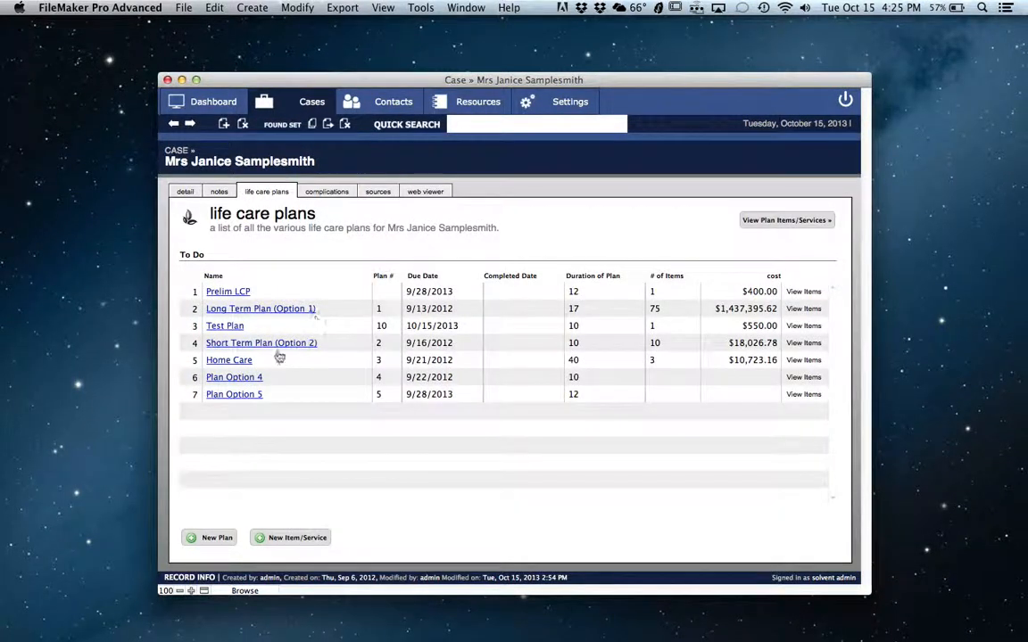
left_click(802, 328)
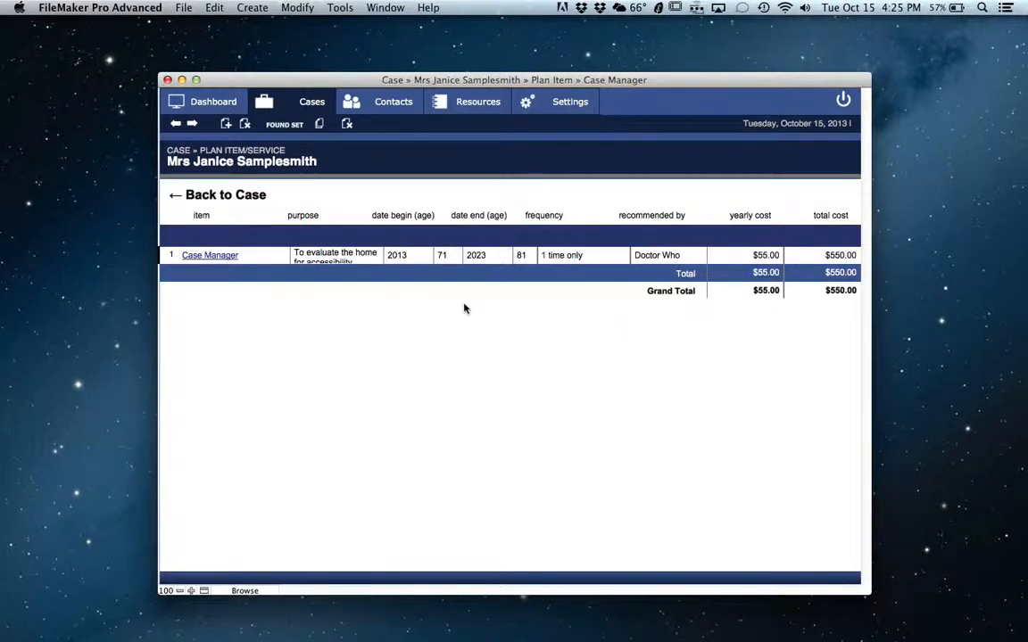
left_click(241, 201)
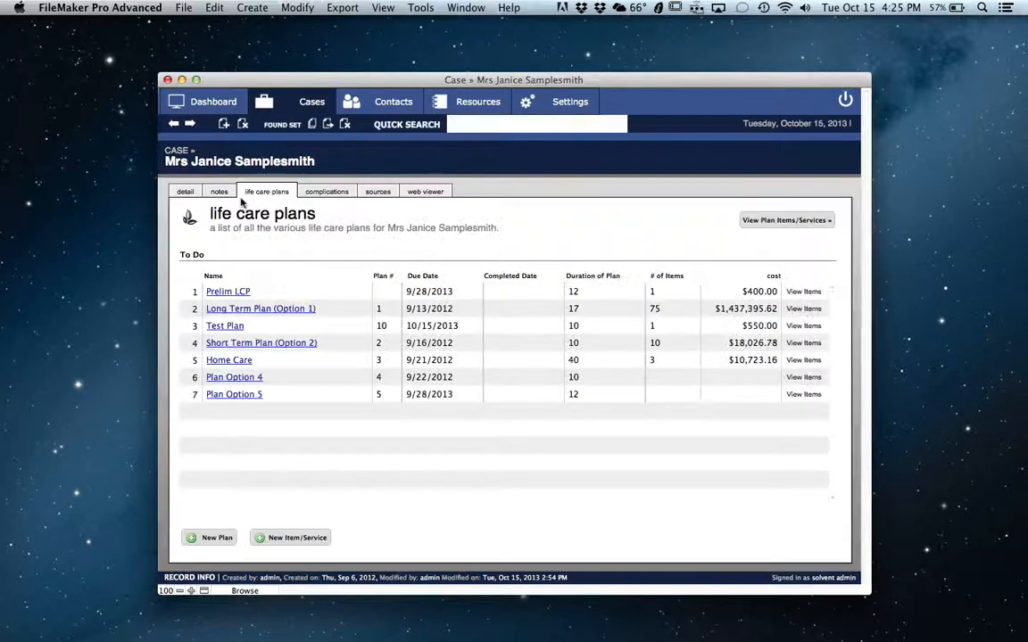
- Create a new item/service for the case and fill it from the Physical Therapy resource under Projected Evaluations
left_click(296, 540)
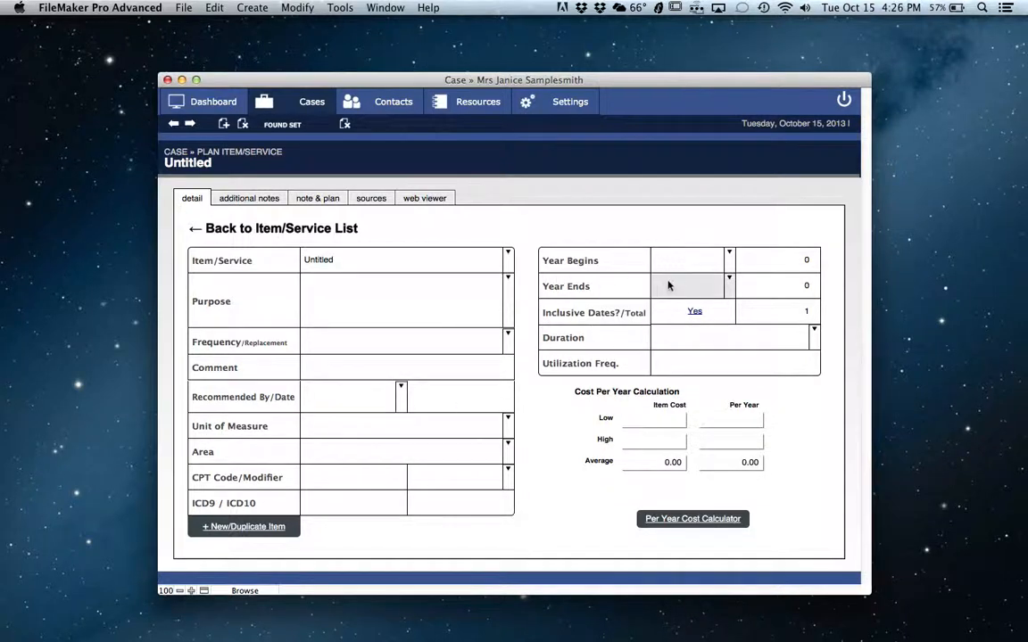
left_click(253, 8)
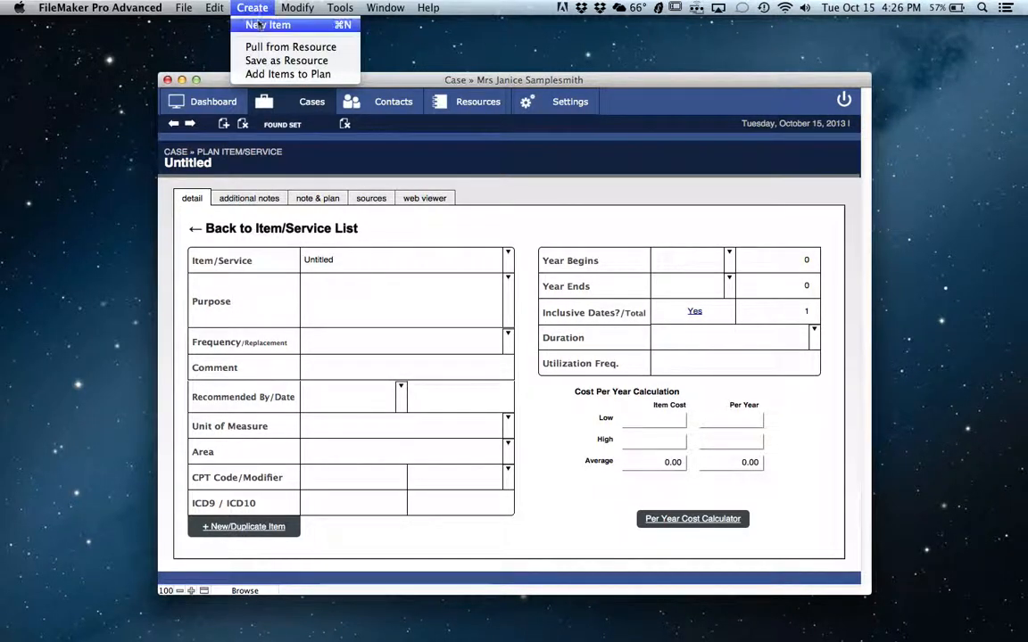
left_click(258, 47)
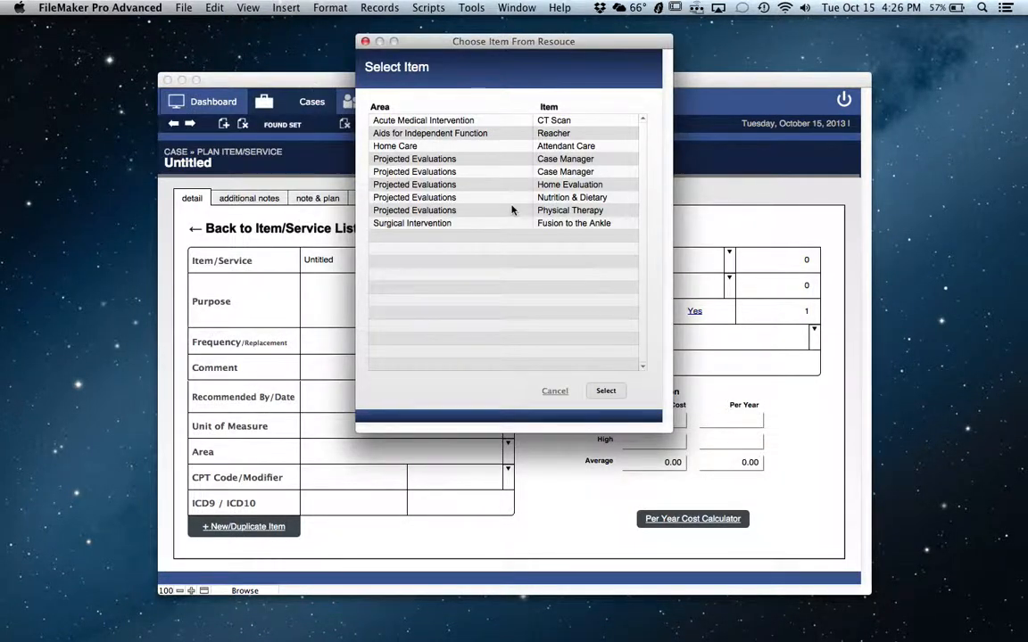
left_click(556, 212)
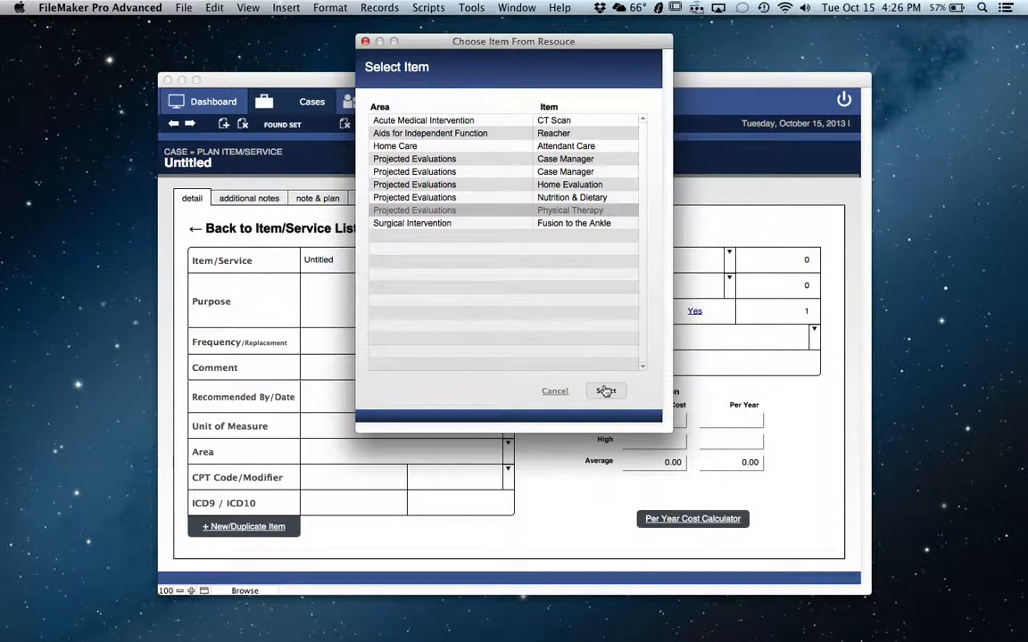
left_click(605, 390)
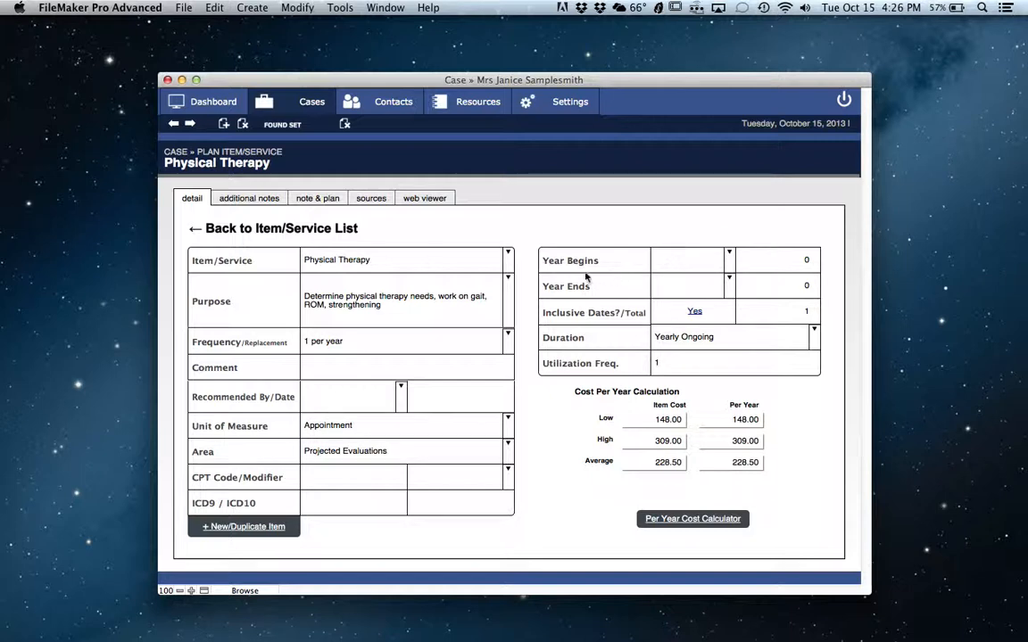
- Set the new Physical Therapy item to begin in 2013 and end in 2023, with a utilization frequency of 10
left_click(729, 256)
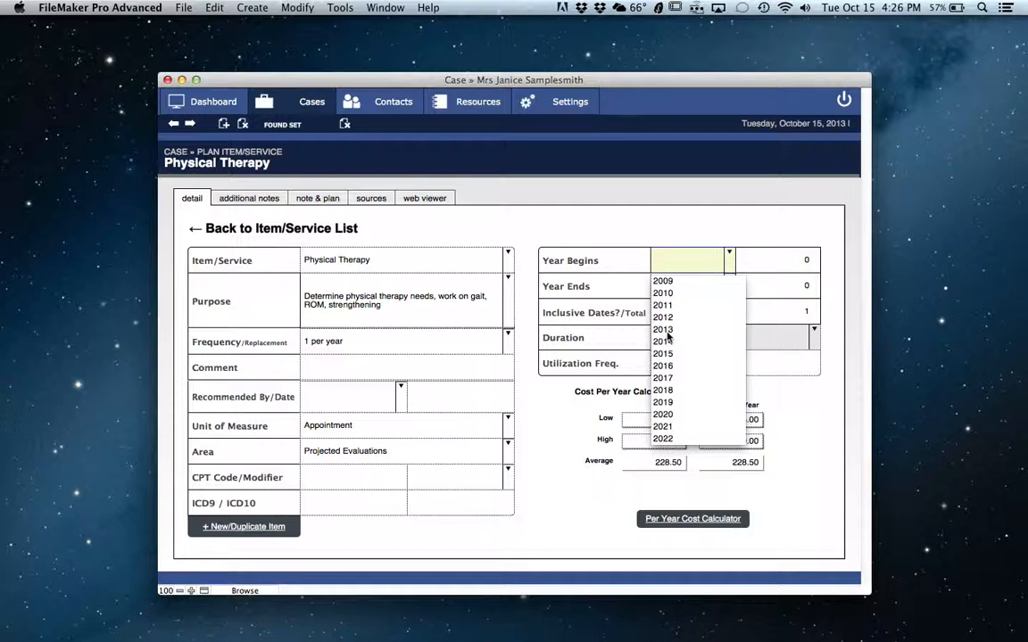
left_click(667, 332)
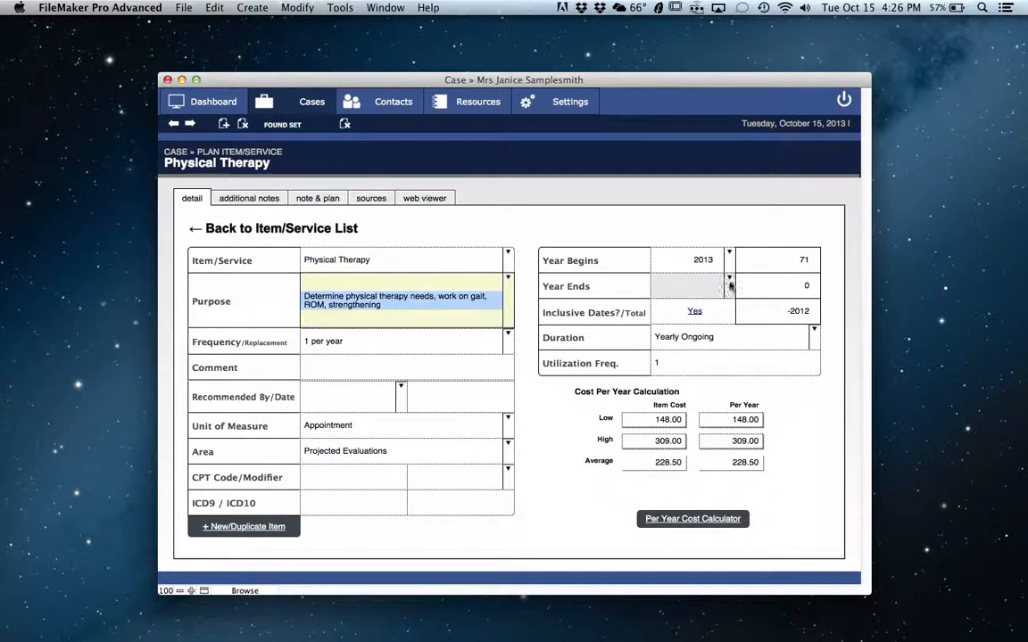
left_click(723, 287)
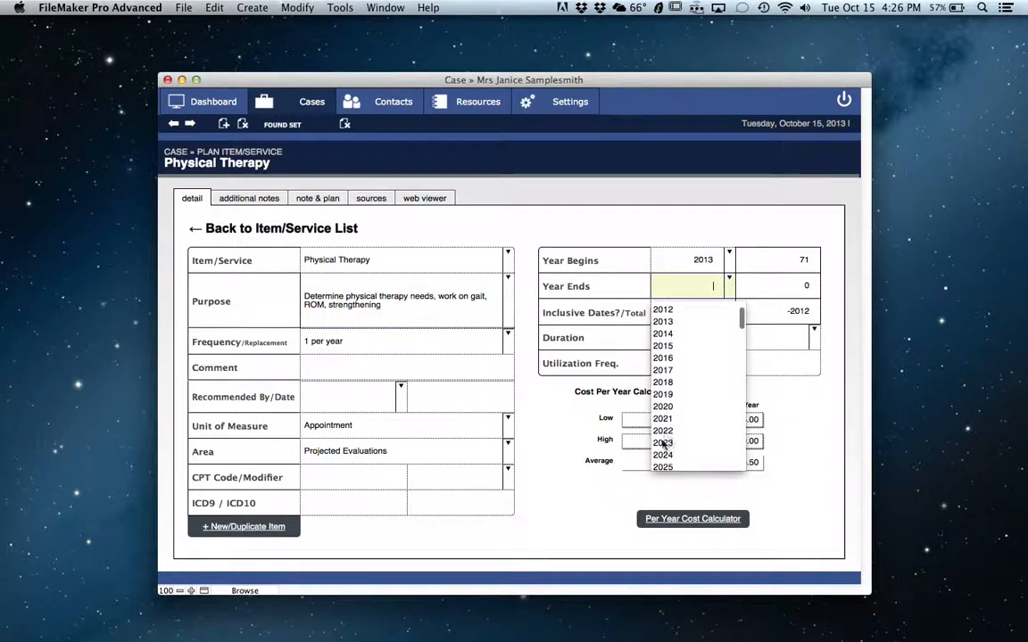
left_click(675, 443)
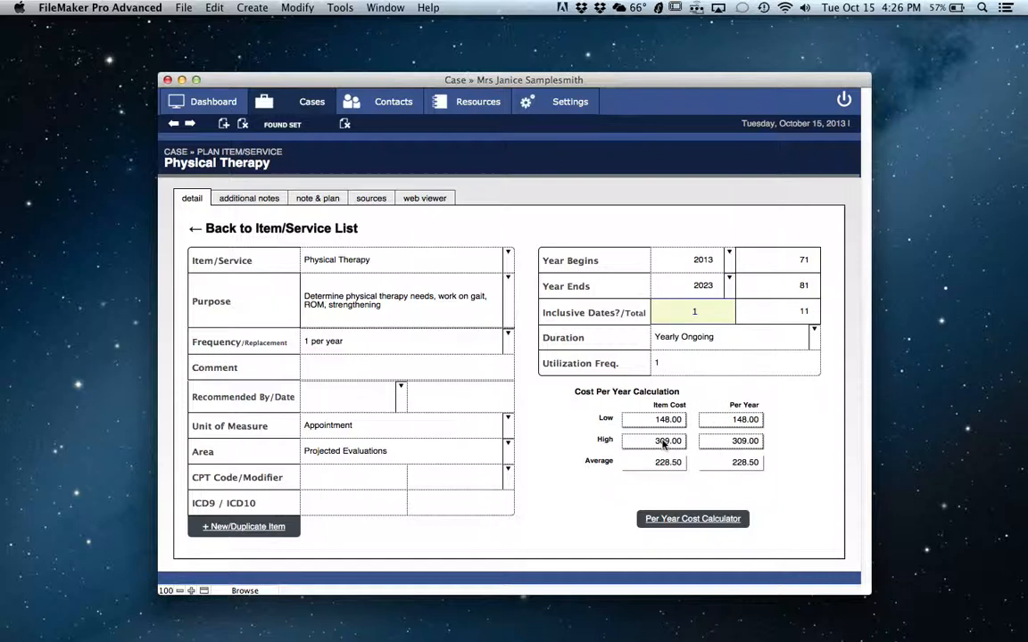
left_click(676, 364)
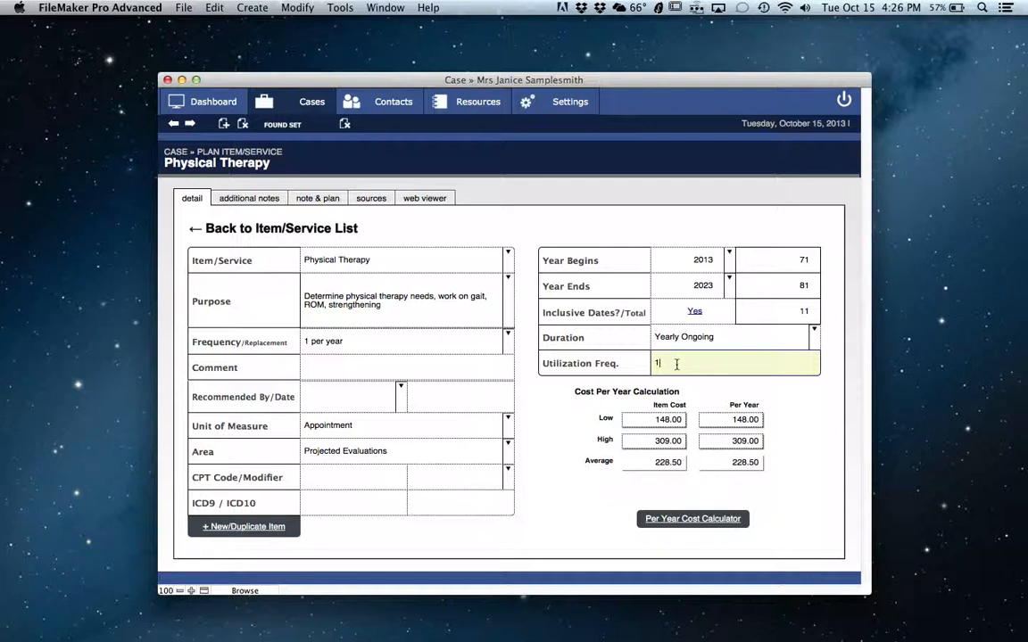
type("0")
key("Tab")
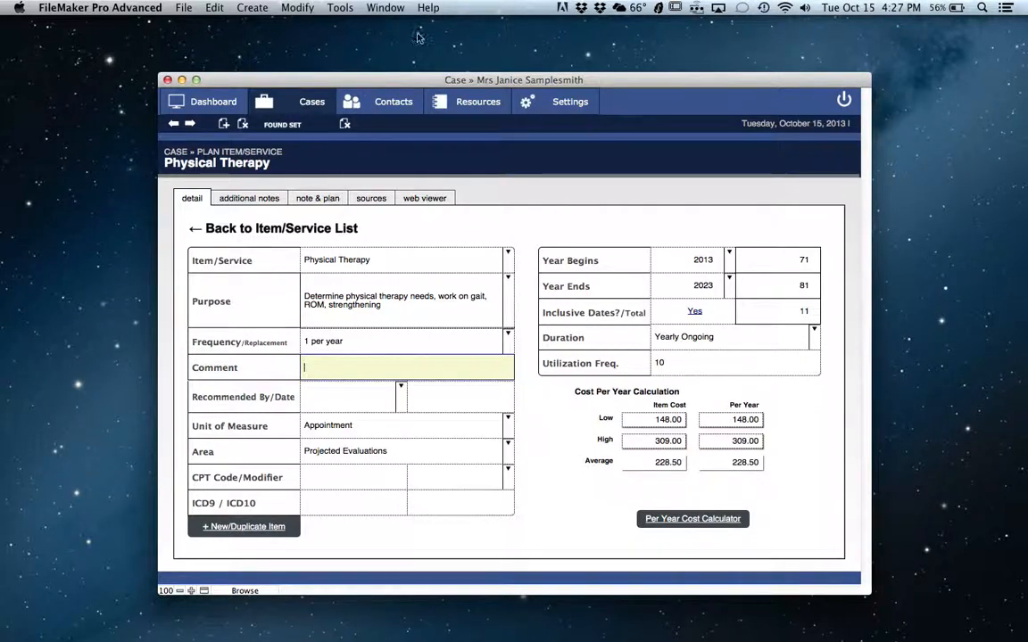
- Open the resource list, view the Nutrition & Dietary resource's details, and return to the list
left_click(473, 102)
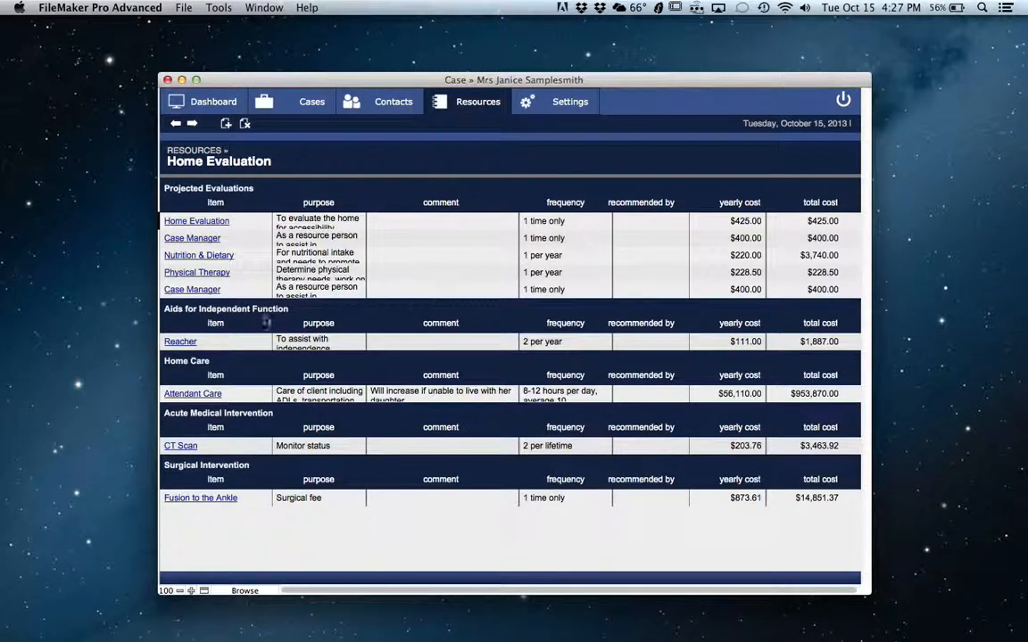
left_click(208, 256)
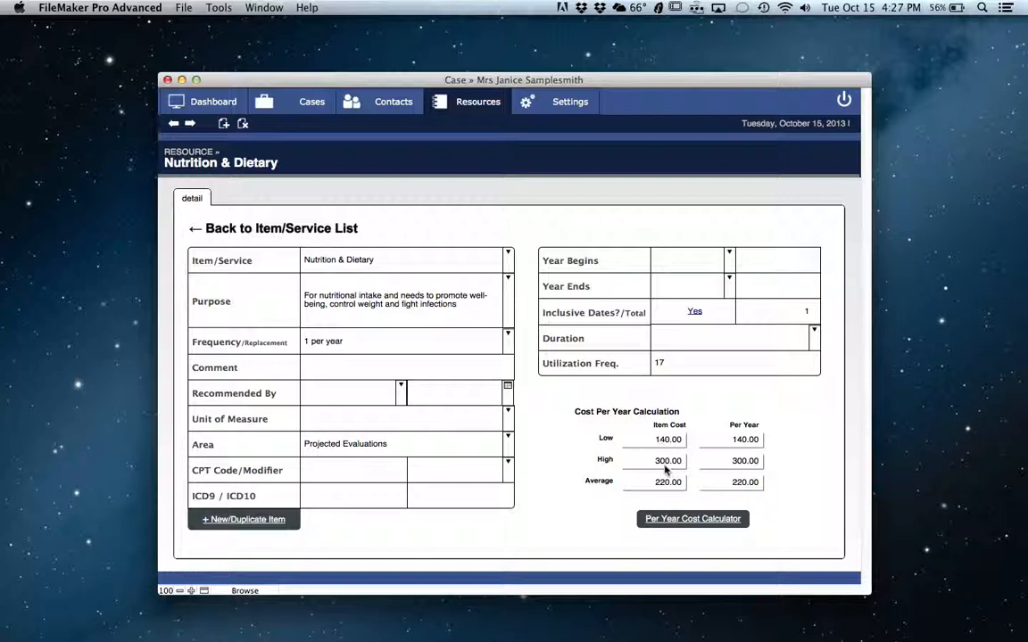
left_click(341, 229)
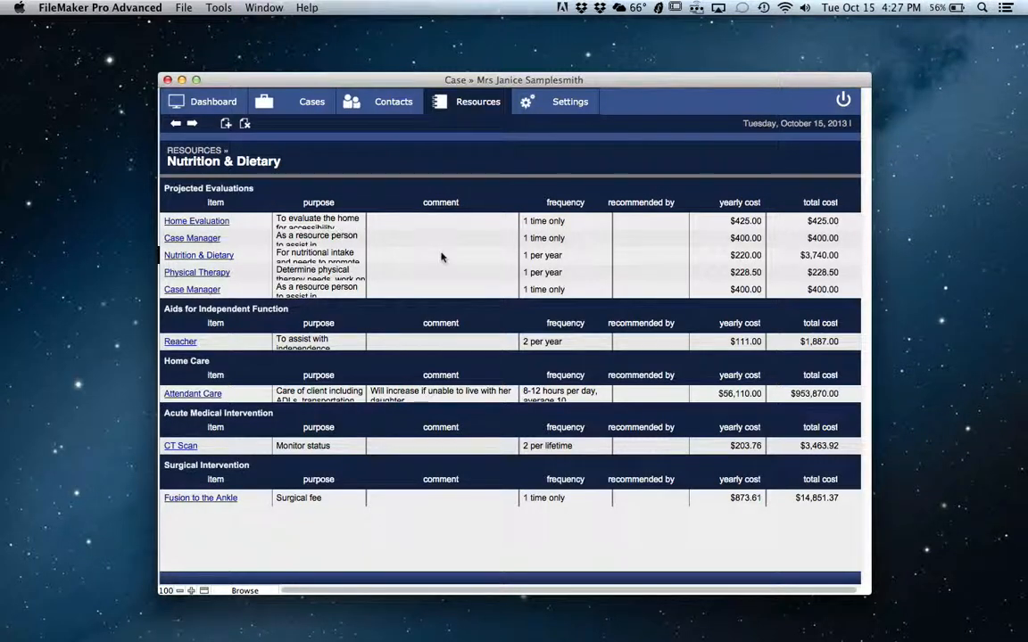